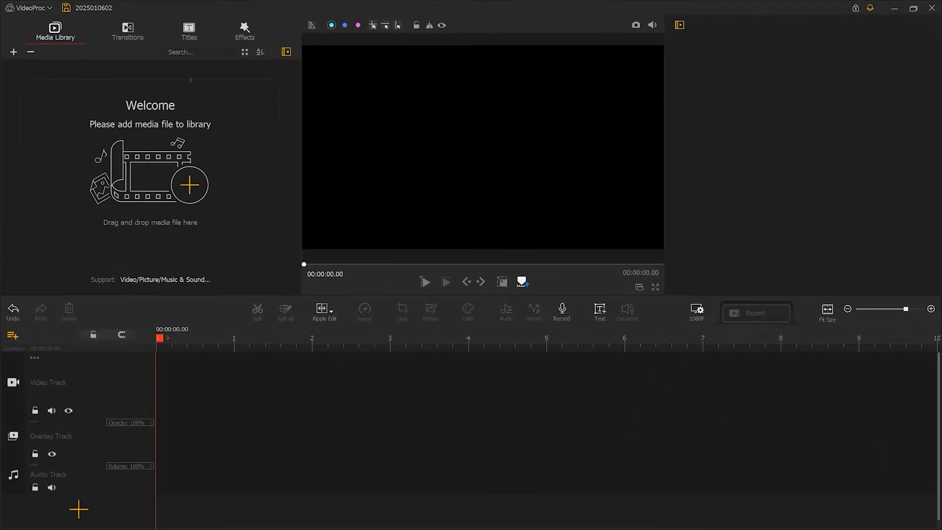
Step: Import the video into the media library, place it at the start of the video track and set its contrast to 21
left_click_drag(189, 28, 211, 186)
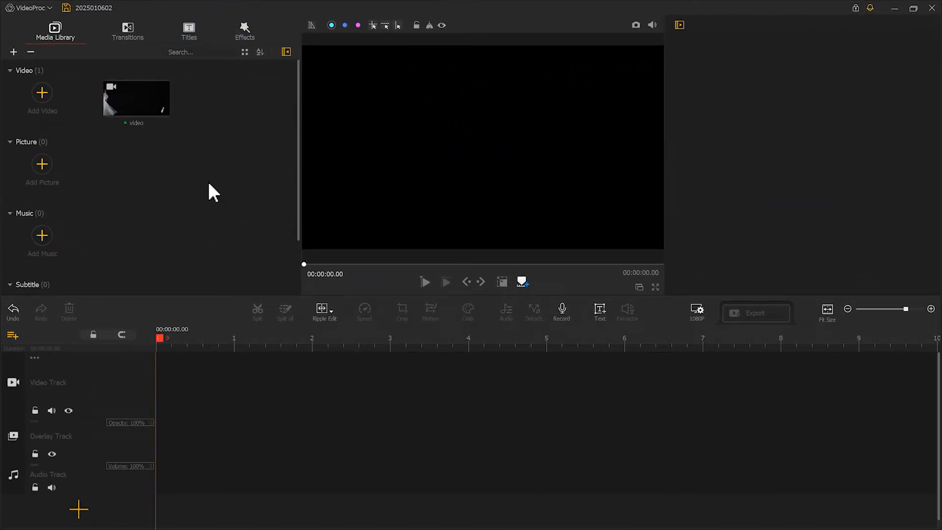
left_click_drag(147, 111, 293, 344)
left_click(257, 313)
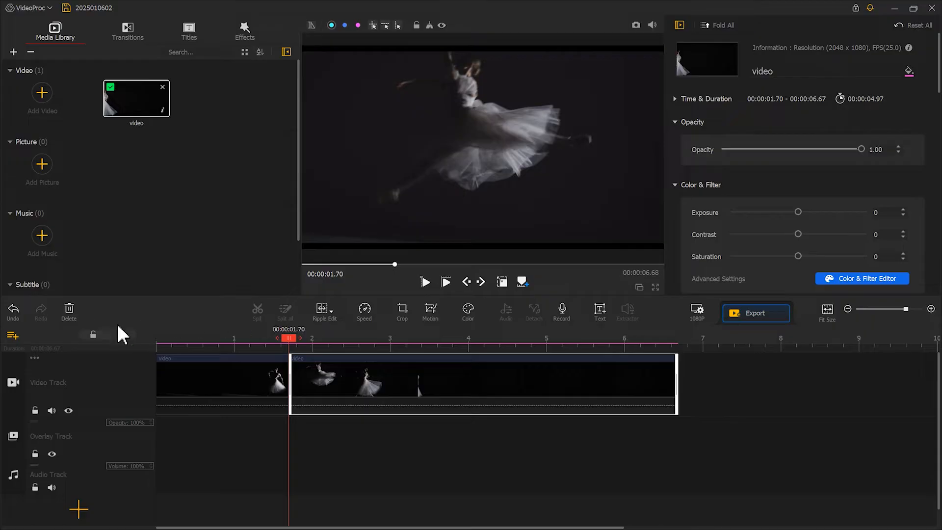
left_click(12, 315)
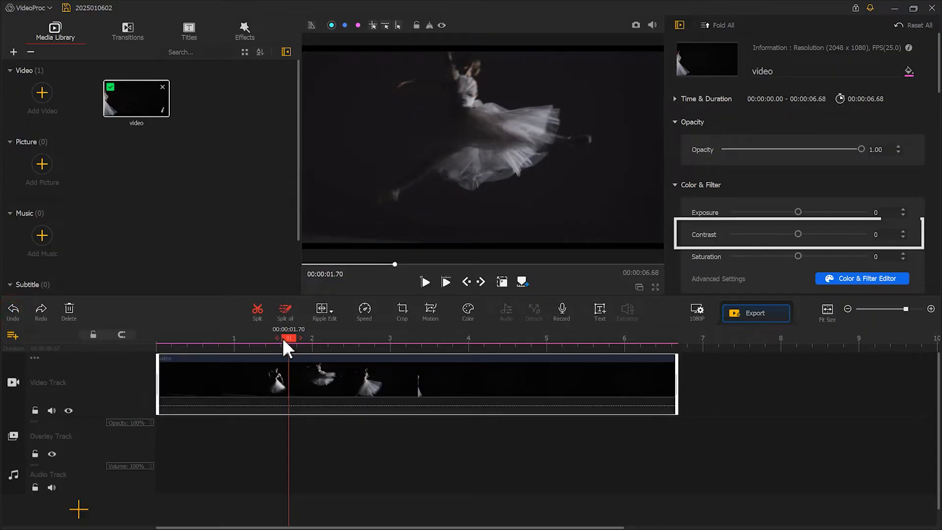
left_click_drag(800, 234, 810, 235)
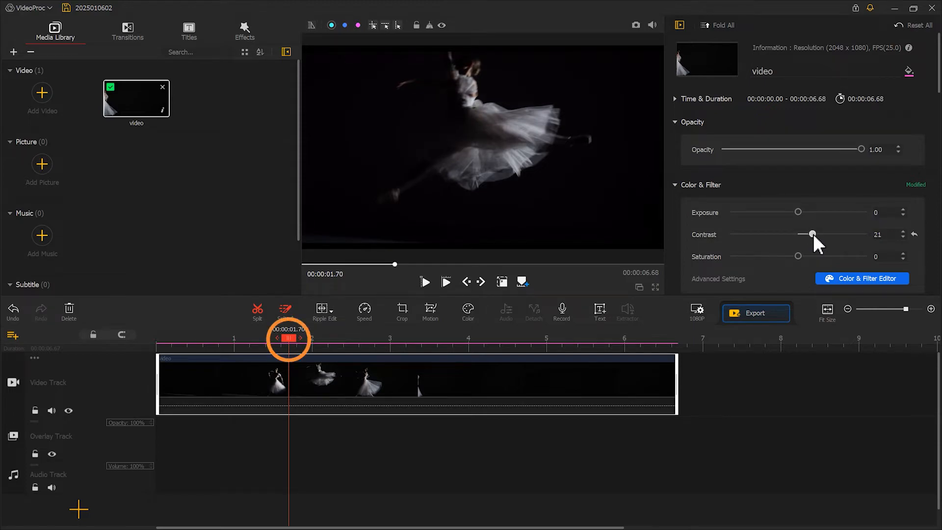
Step: Add a clip marker at 00:00:00.73 on the video clip and take a snapshot of that frame
left_click_drag(295, 339, 214, 376)
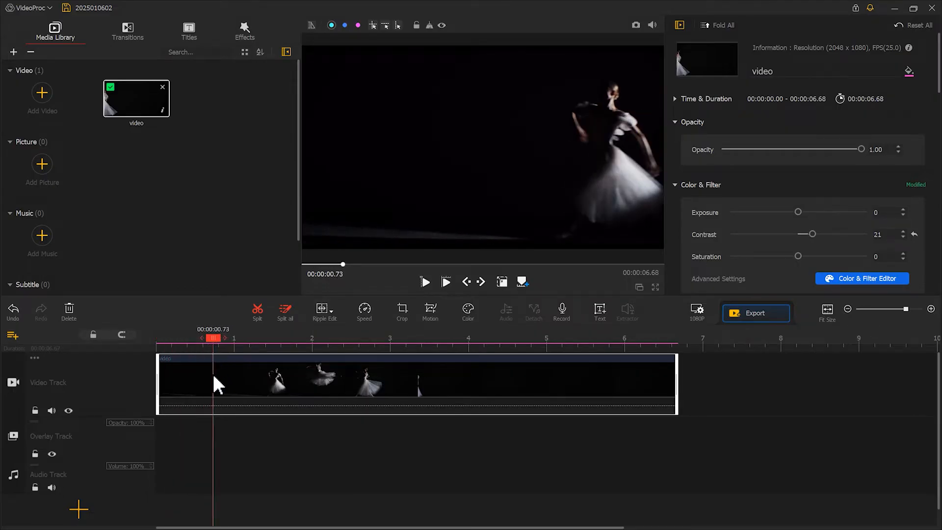
right_click(214, 384)
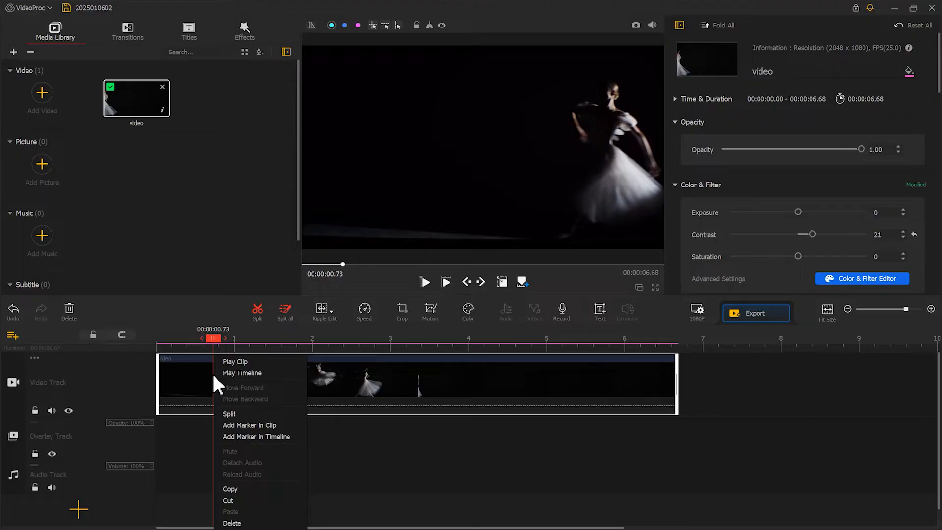
left_click(230, 425)
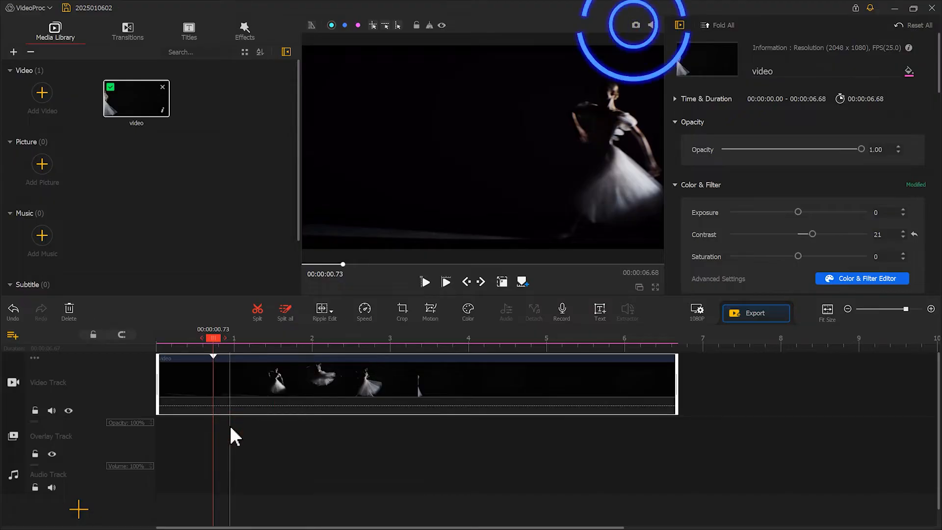
left_click(635, 25)
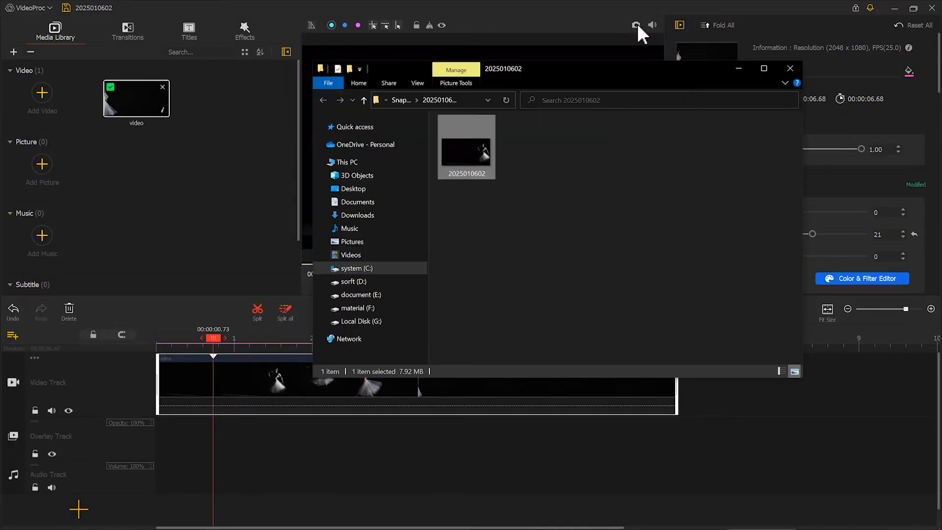
Step: Add a second clip marker at 00:00:01.20 and capture a snapshot of that pose
left_click(557, 22)
left_click_drag(216, 342, 252, 346)
right_click(252, 366)
left_click(276, 423)
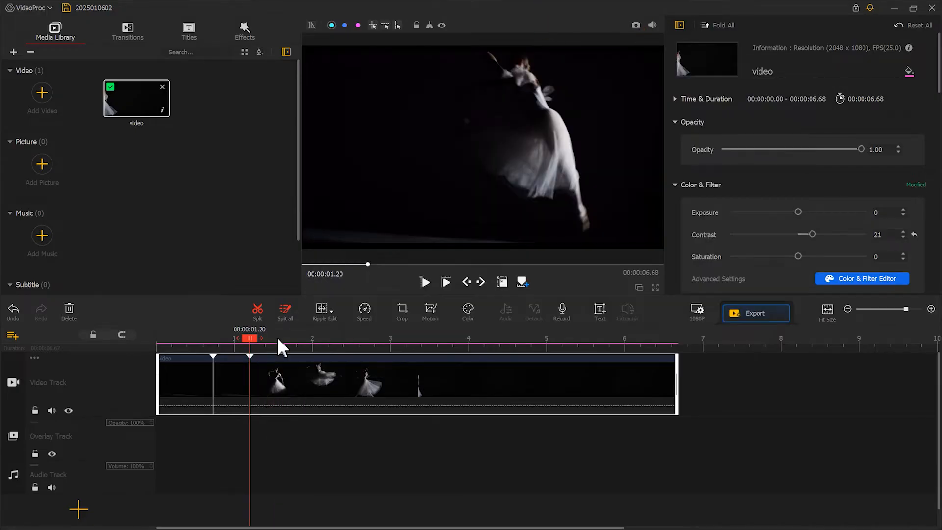
Step: Add a third clip marker at 00:00:01.53 and save a snapshot of the frame
left_click(277, 338)
right_click(278, 357)
left_click(312, 424)
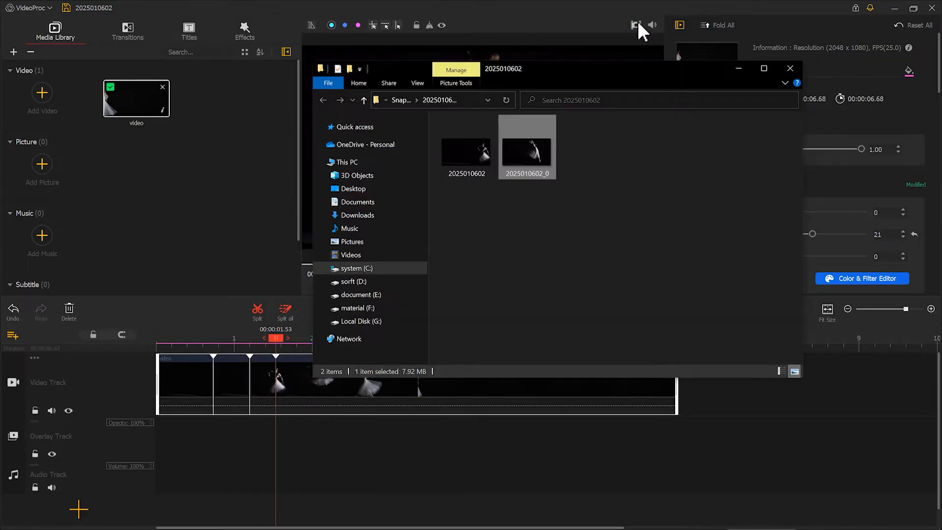
Step: Mark the clip at 00:00:01.93 with a fourth clip marker and capture a snapshot there
left_click(308, 343)
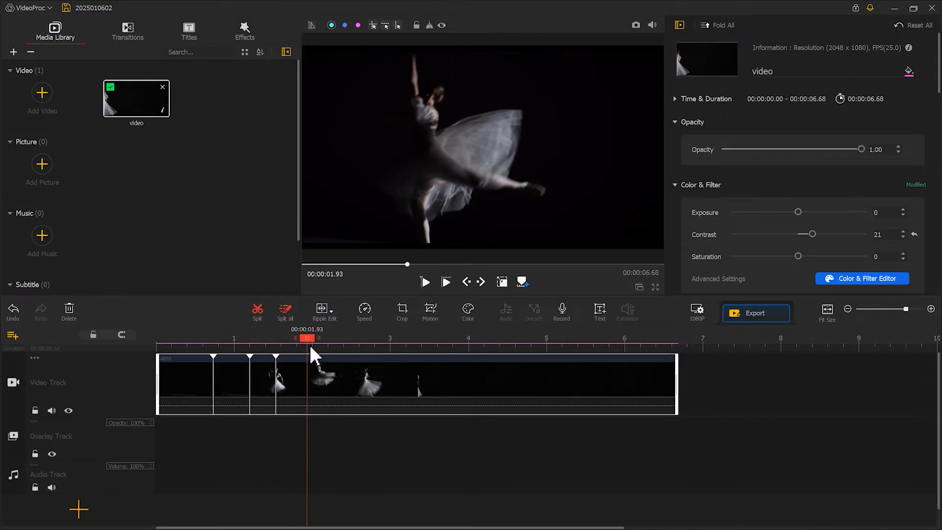
right_click(310, 345)
left_click(347, 421)
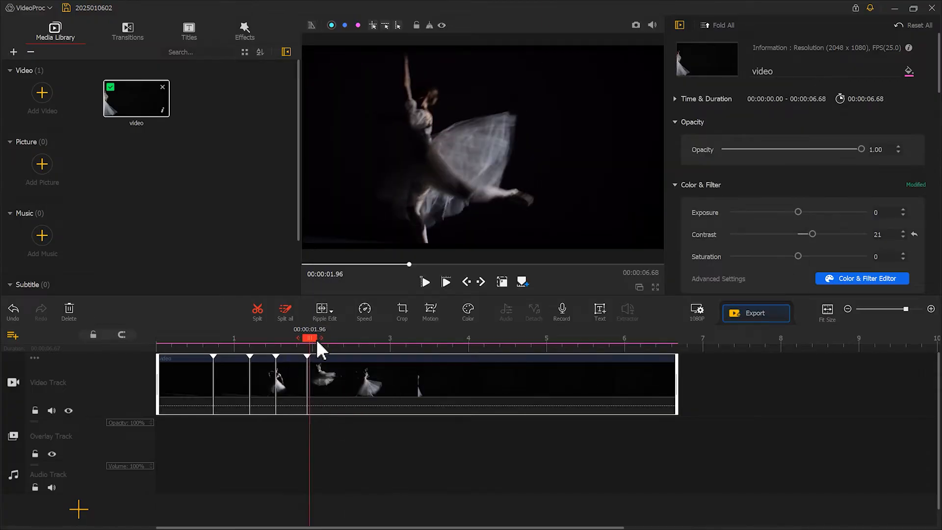
Step: Add a fifth clip marker at 00:00:02.66 and take a snapshot of that frame
left_click_drag(316, 337, 367, 350)
right_click(364, 364)
left_click(399, 425)
left_click(637, 25)
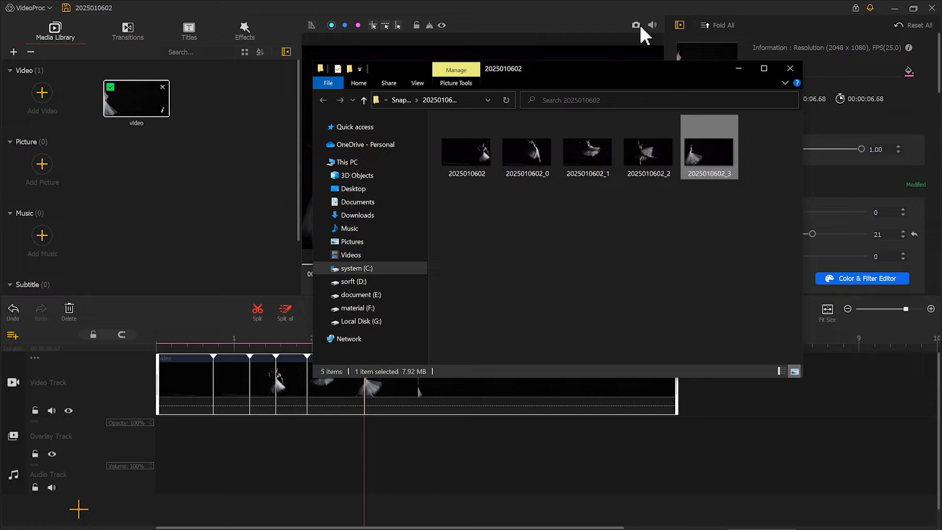
Step: Import the five snapshots into the media library as a list and open that list
left_click_drag(740, 242, 177, 143)
double_click(140, 174)
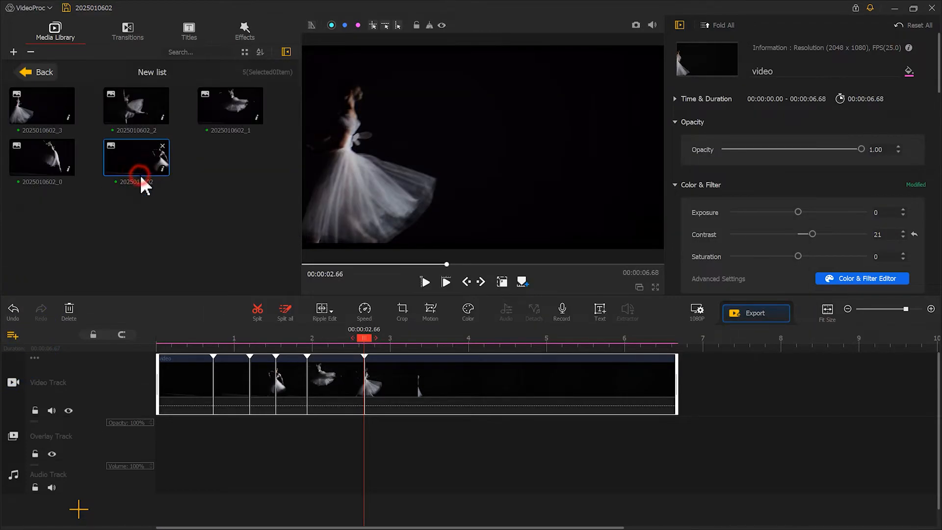
Step: Add five more overlay tracks to the timeline, up to Overlay Track5
left_click(11, 336)
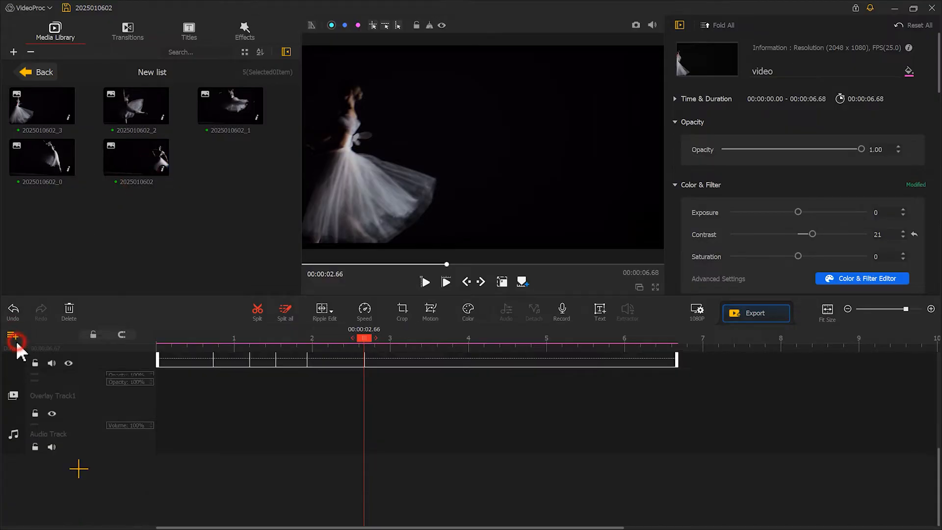
left_click(11, 337)
left_click(11, 337)
left_click(12, 337)
left_click(13, 338)
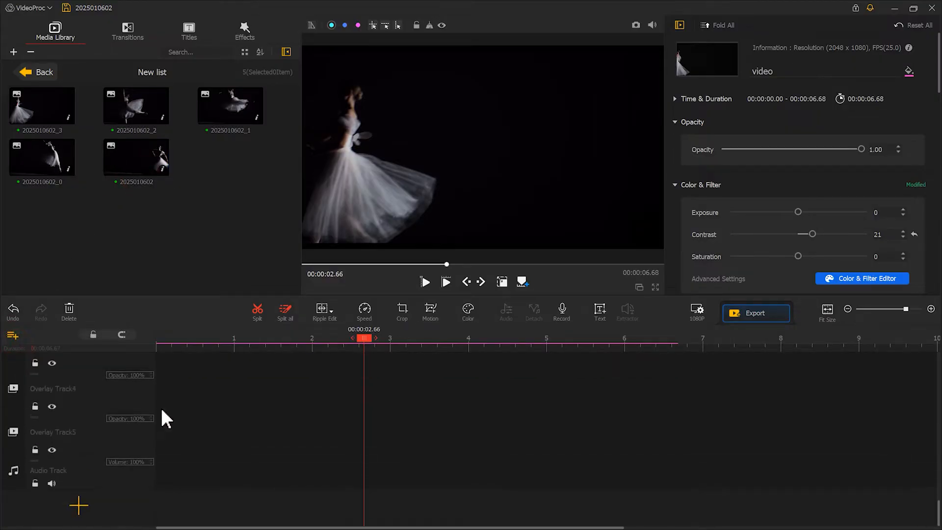
scroll(176, 405, "up", 4)
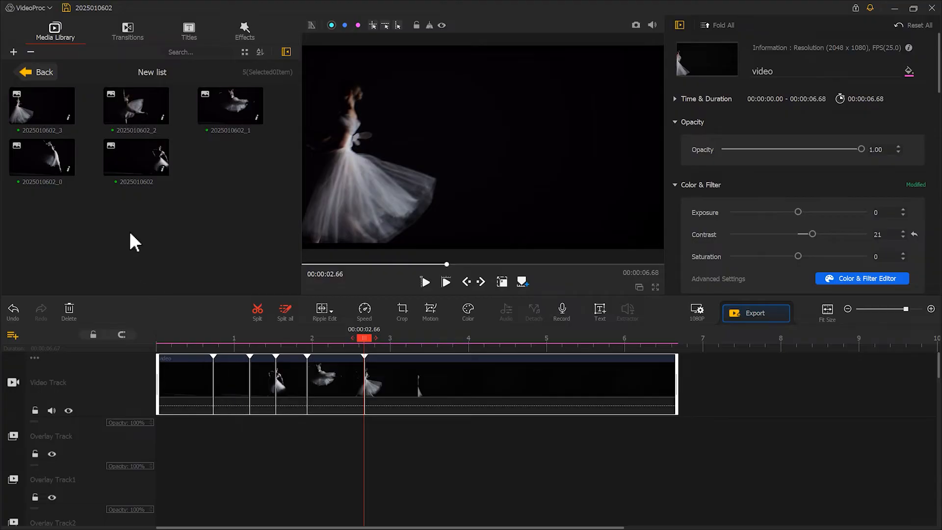
left_click_drag(130, 172, 217, 451)
left_click(212, 346)
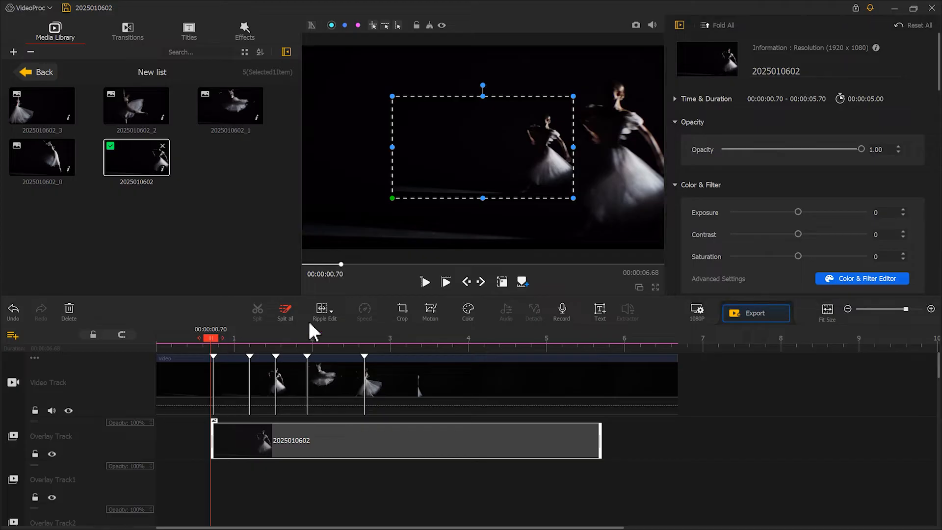
scroll(897, 152, "down", 10)
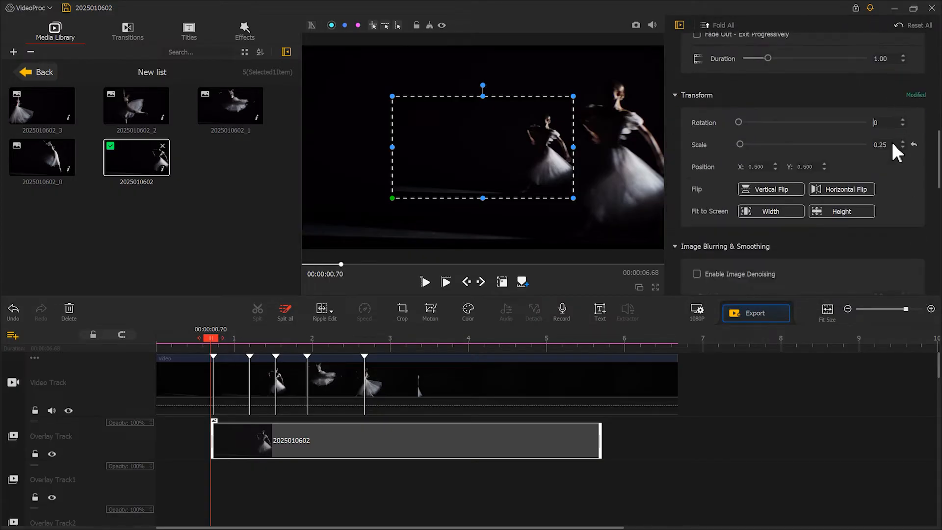
left_click(861, 211)
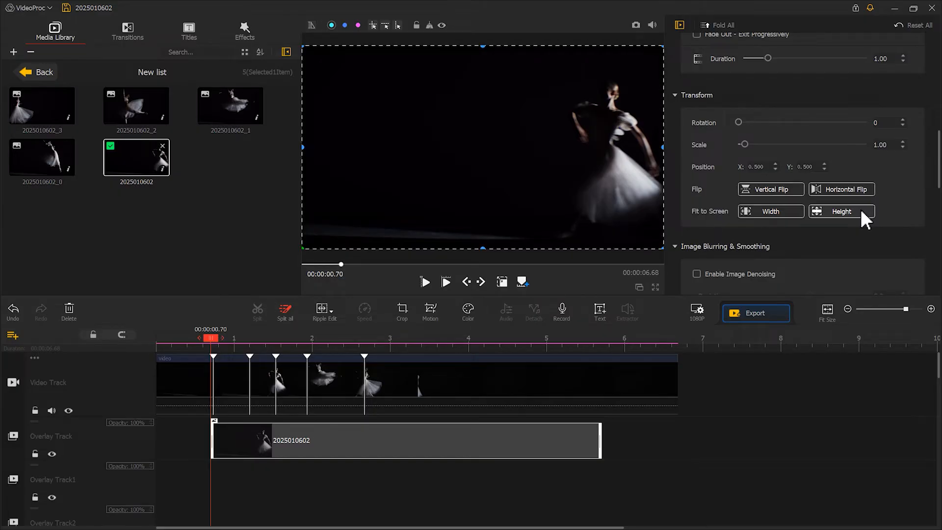
Step: Set the snapshot's blend mode to Lighten with its start at 00:00:00.73, and preview the result from 00:00:00.33
scroll(860, 209, "down", 8)
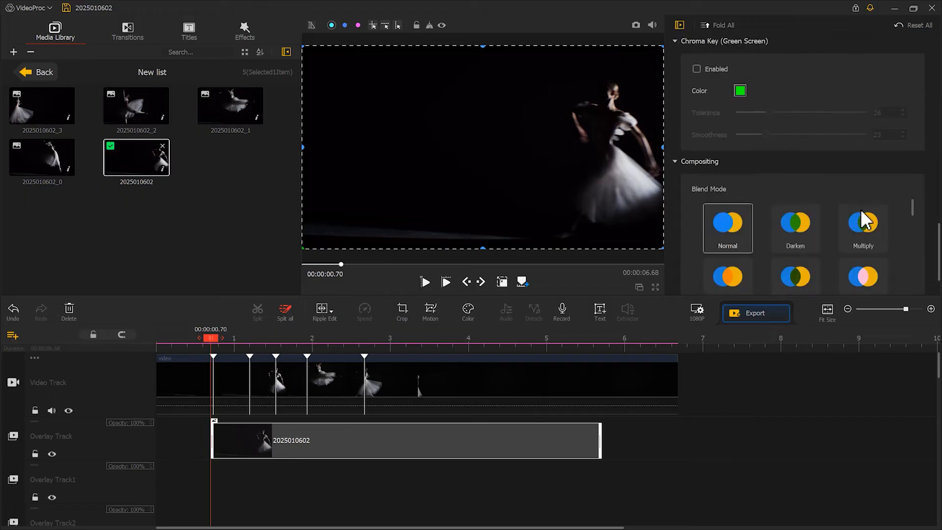
left_click(867, 279)
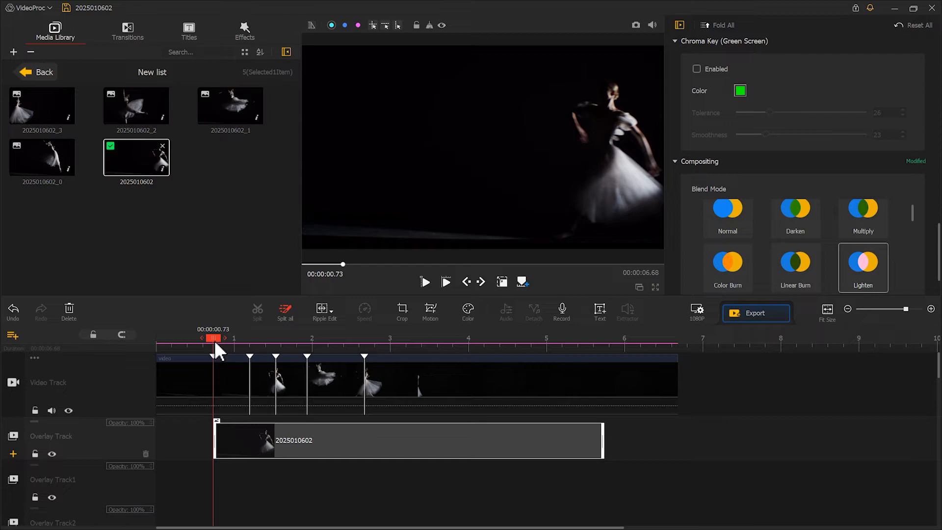
left_click_drag(214, 338, 182, 338)
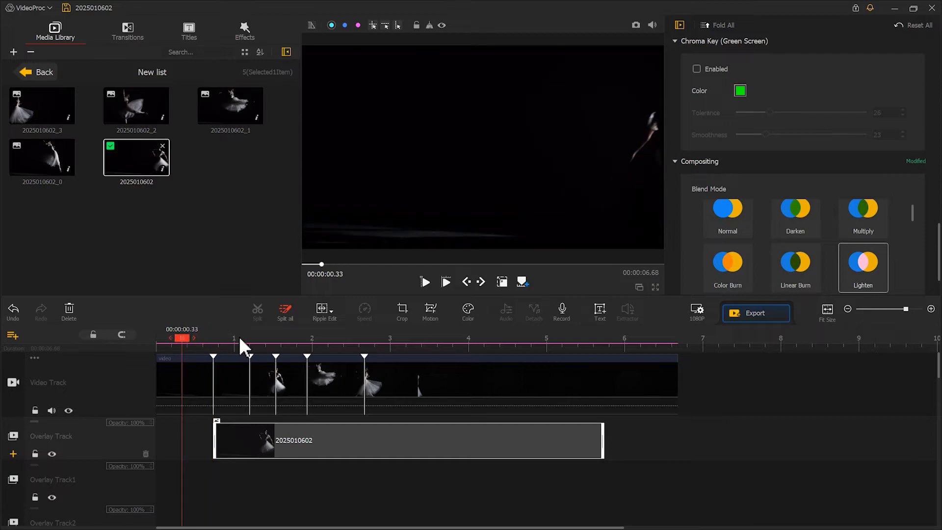
left_click(424, 283)
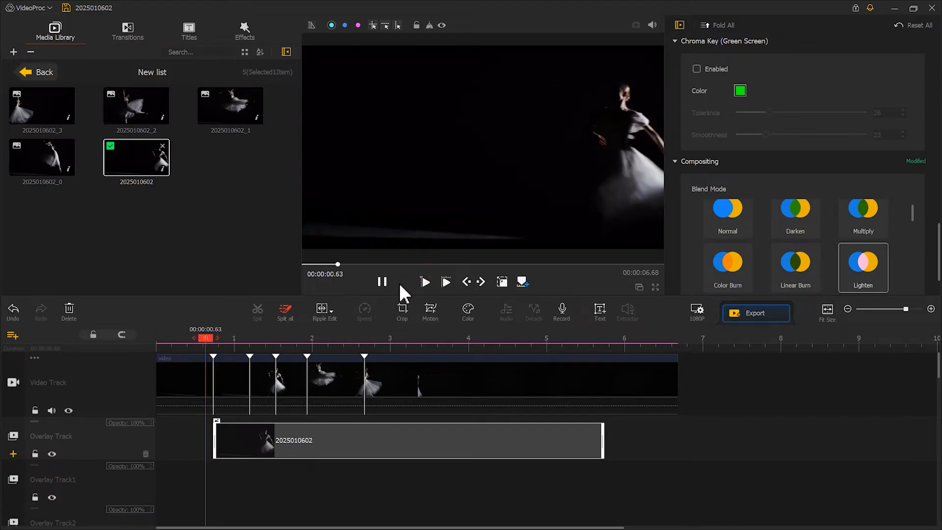
left_click(383, 282)
mouse_move(261, 344)
left_mouse_down()
mouse_move(190, 343)
mouse_move(247, 355)
mouse_move(253, 347)
left_mouse_up()
left_click_drag(43, 171, 256, 487)
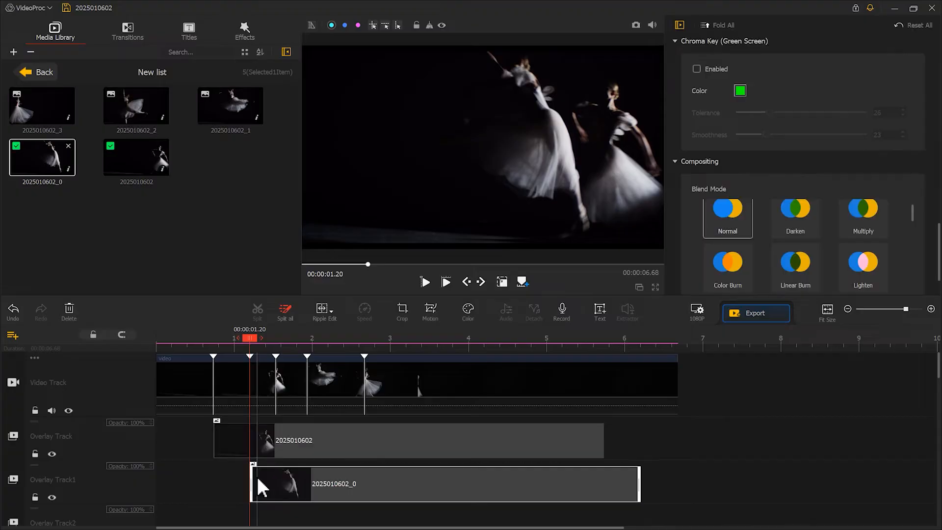
left_click(861, 268)
scroll(851, 122, "up", 7)
left_click(855, 210)
left_click_drag(254, 339, 281, 340)
left_click_drag(231, 107, 314, 518)
scroll(862, 205, "down", 5)
left_click(863, 238)
left_click_drag(275, 337, 307, 338)
left_click_drag(137, 107, 317, 510)
left_click(863, 238)
scroll(858, 142, "up", 7)
left_click(847, 102)
scroll(325, 393, "up", 3)
left_click_drag(309, 339, 365, 344)
left_click_drag(42, 106, 370, 512)
scroll(396, 460, "down", 1)
left_click_drag(396, 454, 381, 522)
left_click(826, 102)
scroll(833, 159, "down", 5)
scroll(838, 169, "down", 2)
left_click(873, 212)
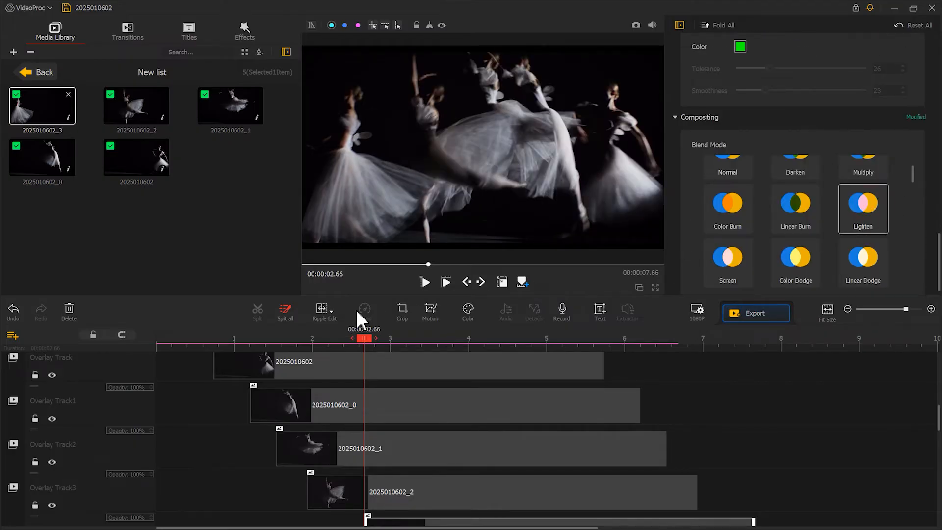
Step: Play the timeline from the beginning to check the frozen poses, and pause after the last snapshot appears
left_click_drag(363, 343, 120, 344)
scroll(410, 375, "up", 2)
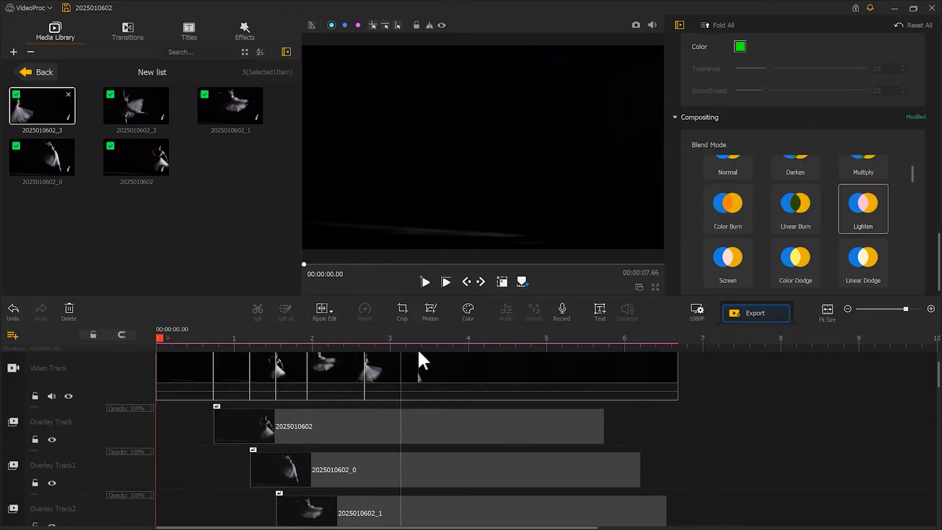
left_click(427, 283)
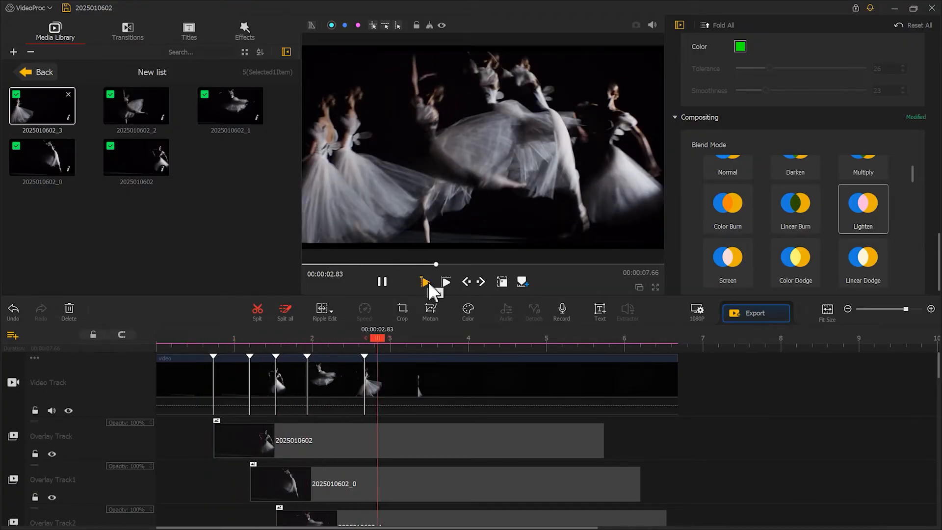
left_click(385, 281)
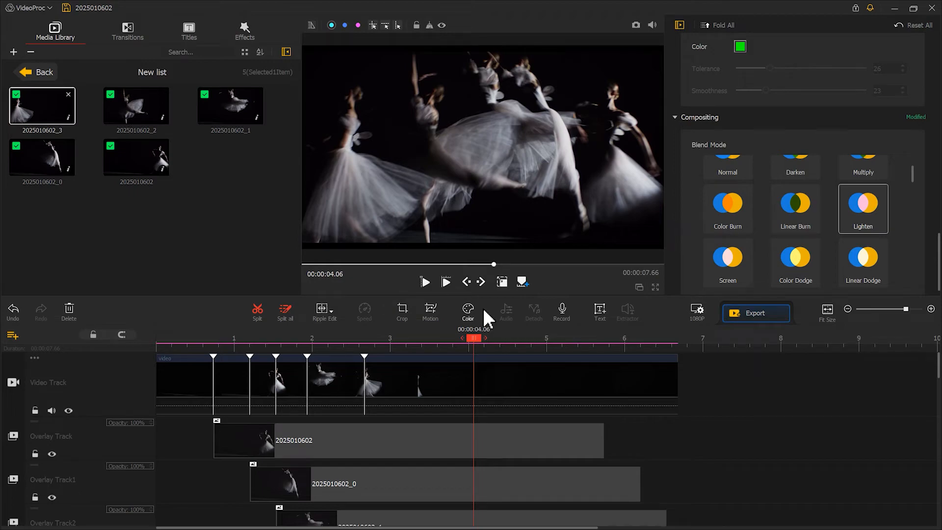
left_click_drag(474, 339, 366, 348)
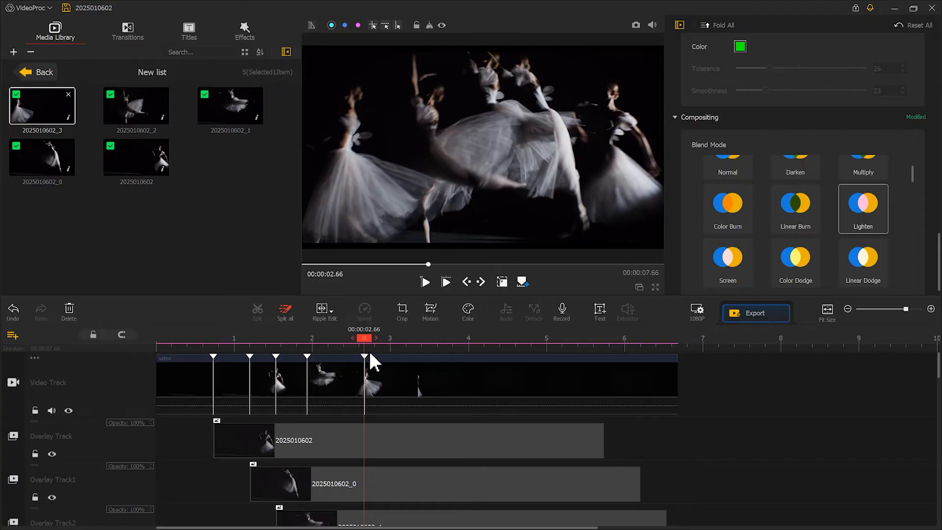
scroll(369, 365, "down", 2)
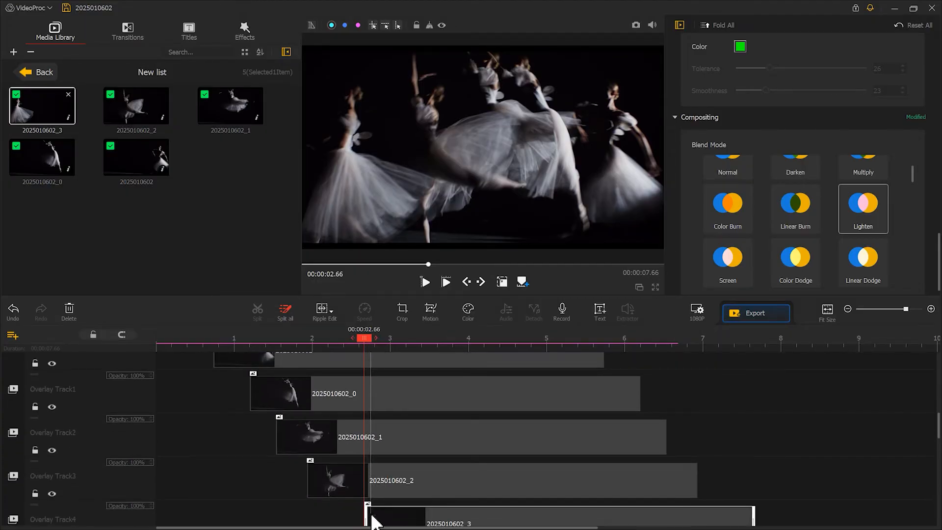
left_click(367, 493)
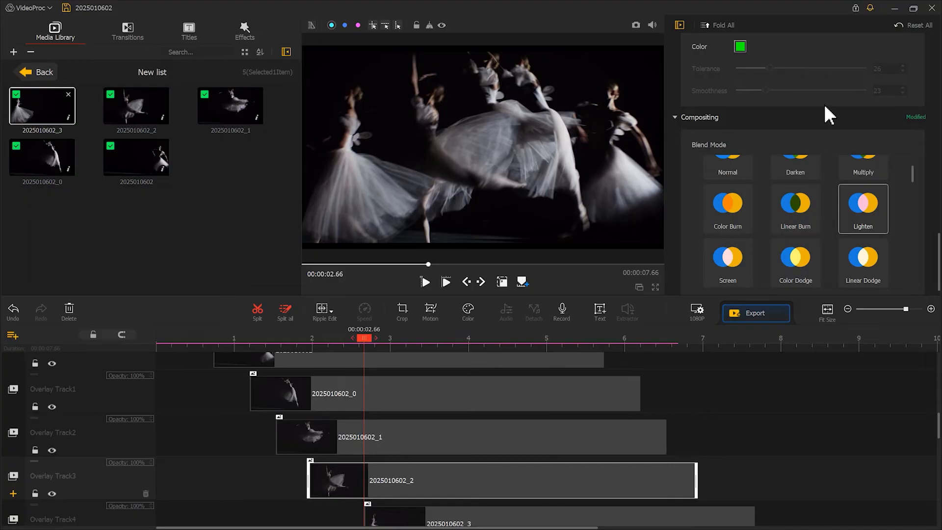
scroll(829, 116, "up", 15)
left_click_drag(862, 148, 819, 169)
left_click(364, 438)
left_click(348, 389)
left_click(371, 365)
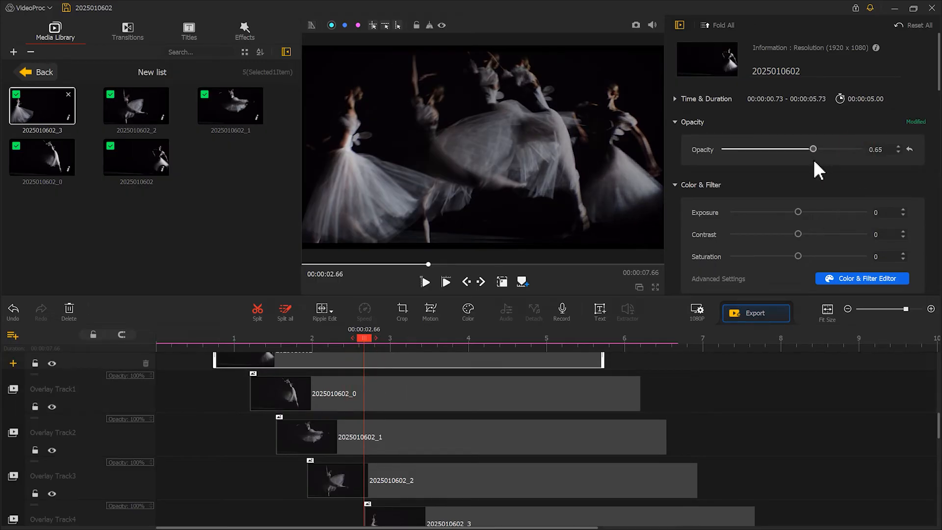
Step: Import the music file into the media library and place it at the start of the audio track
left_click_drag(875, 190, 144, 202)
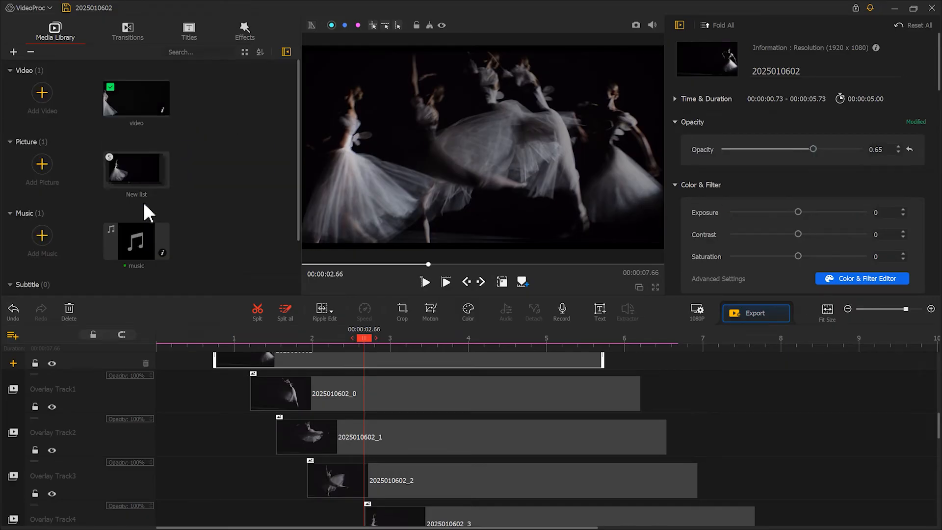
left_click_drag(163, 238, 153, 454)
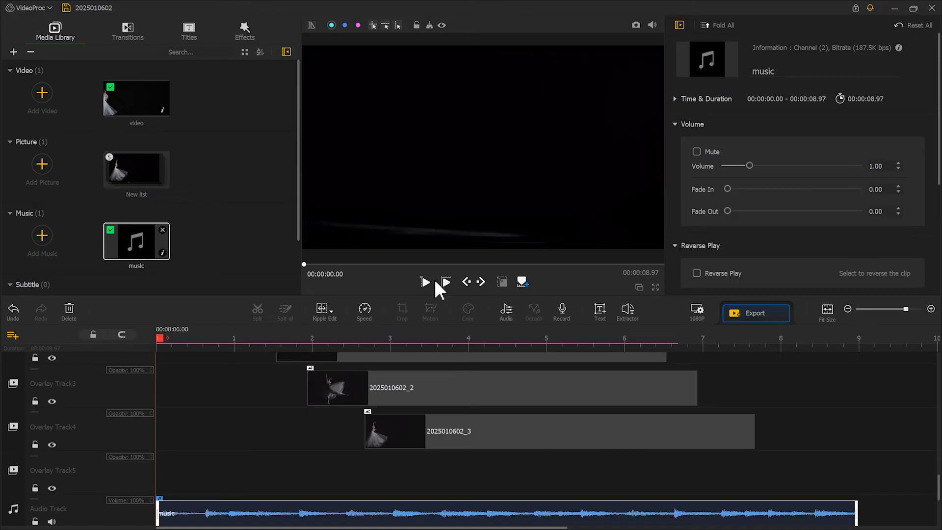
Step: Time-stretch the main video clip so that it ends with the music at 00:00:08.97
scroll(845, 510, "up", 4)
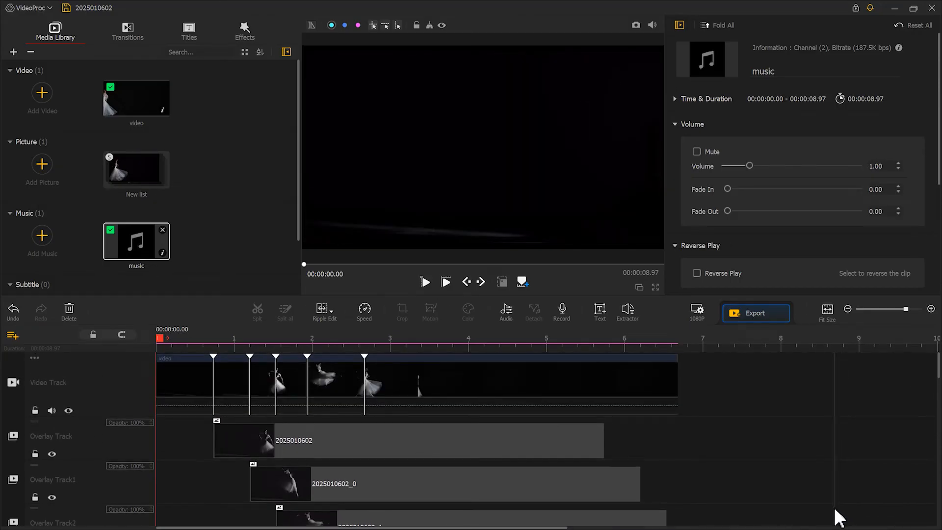
left_click(324, 388)
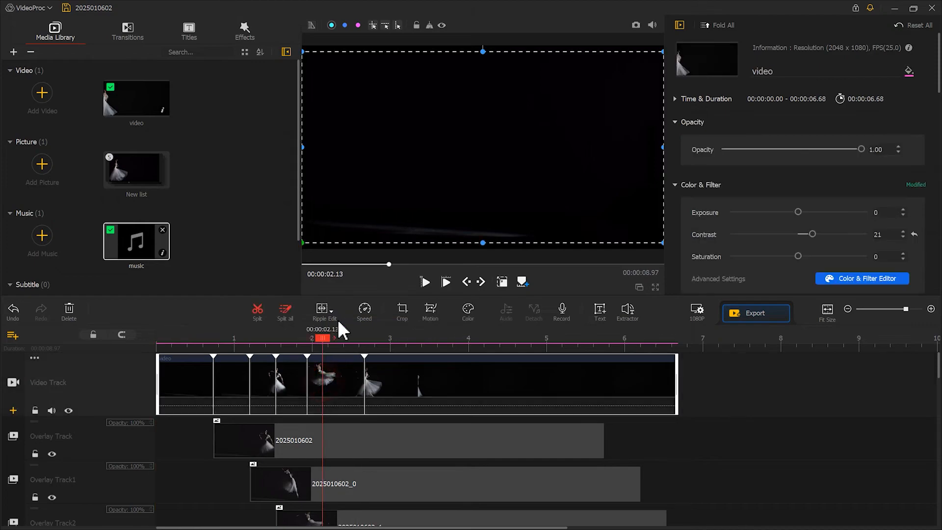
left_click(333, 311)
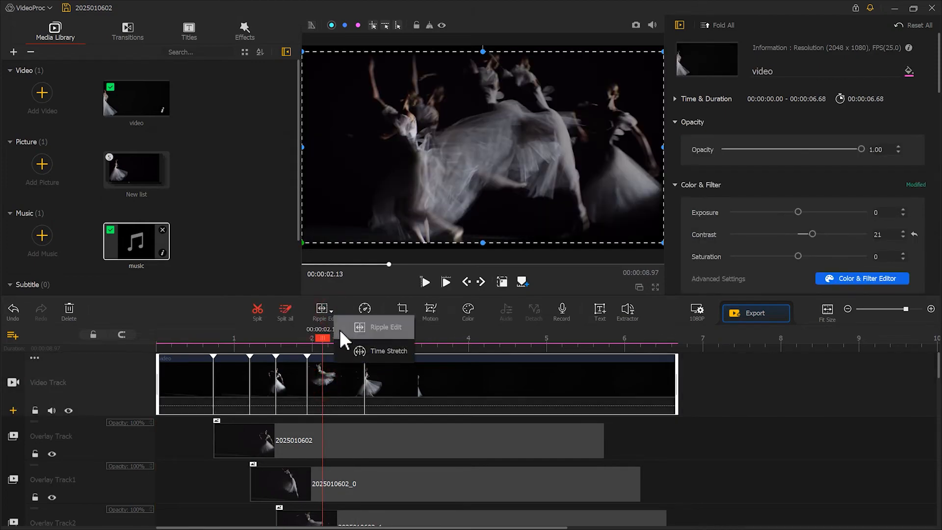
left_click(361, 351)
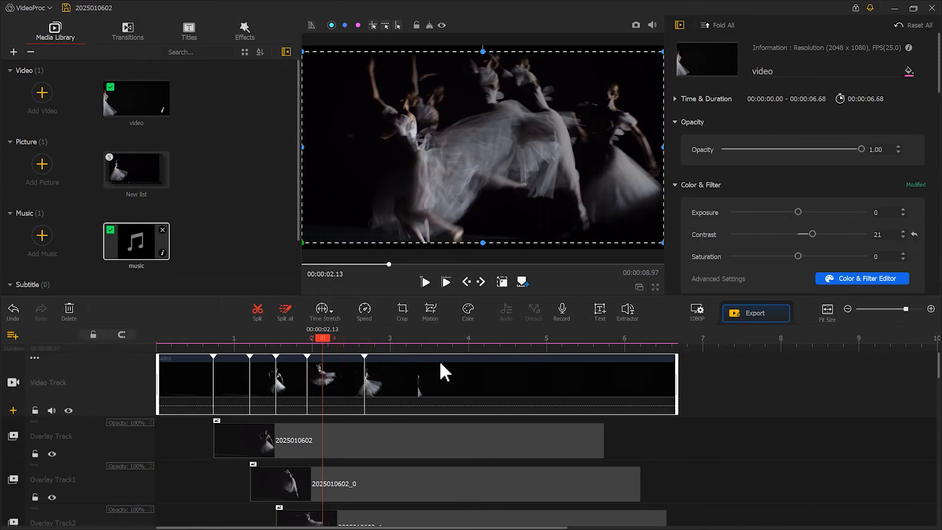
left_click_drag(676, 379, 856, 378)
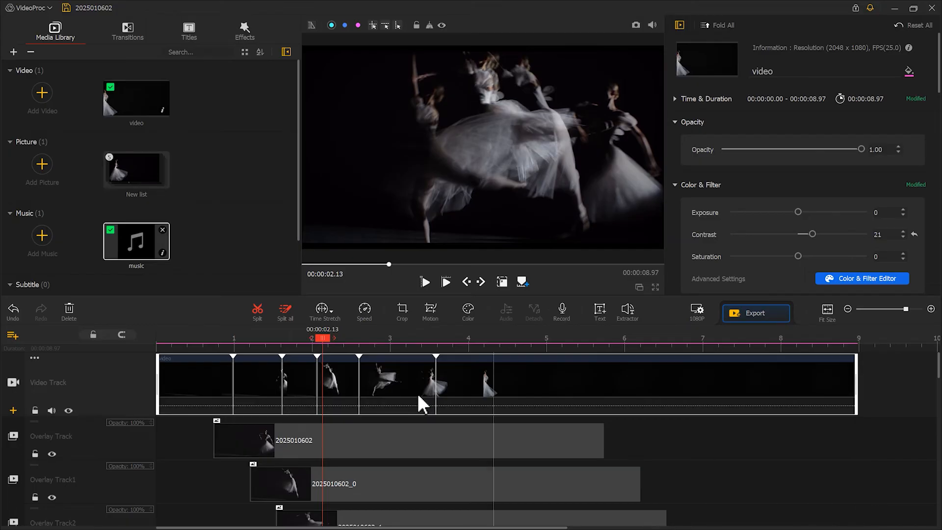
Step: Move the five snapshot clips on the overlay tracks so each starts at its corresponding marker on the stretched video
left_click_drag(271, 444, 290, 446)
left_click_drag(289, 487, 321, 488)
left_click_drag(310, 517, 352, 518)
scroll(360, 501, "down", 4)
mouse_move(368, 485)
left_mouse_down()
mouse_move(480, 475)
mouse_move(463, 475)
left_mouse_up()
scroll(402, 470, "down", 2)
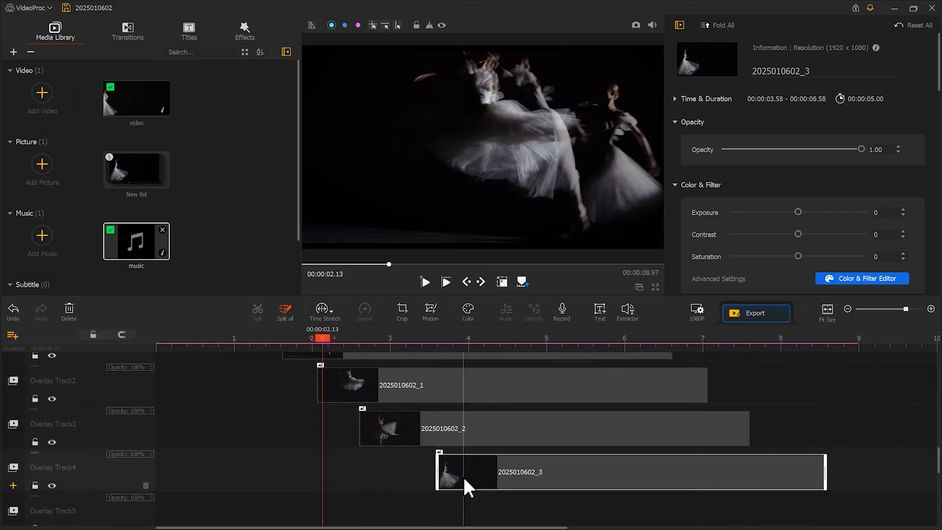
Step: Extend the ends of all five snapshot clips to 00:00:08.97, level with the end of the video
scroll(463, 475, "up", 6)
left_click_drag(622, 433, 858, 441)
left_click_drag(672, 482, 858, 483)
scroll(799, 488, "down", 3)
left_click_drag(748, 437, 857, 444)
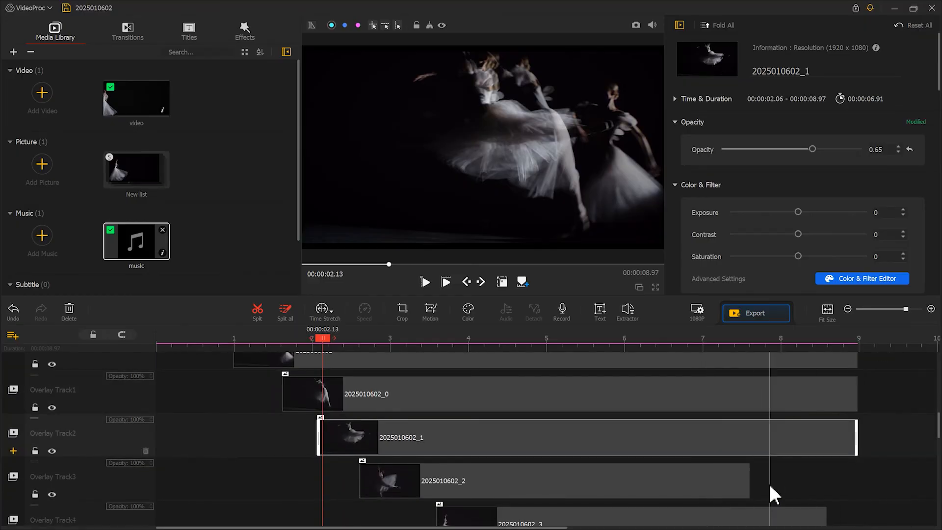
left_click_drag(748, 480, 858, 471)
scroll(847, 441, "down", 2)
scroll(231, 410, "up", 5)
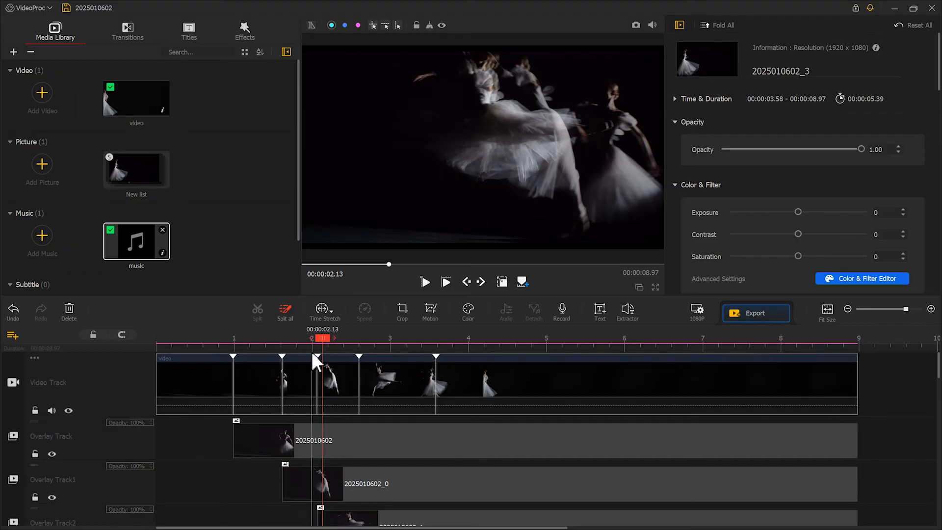
Step: Return the playhead to the start of the timeline and play the retimed sequence
left_click_drag(323, 337, 152, 341)
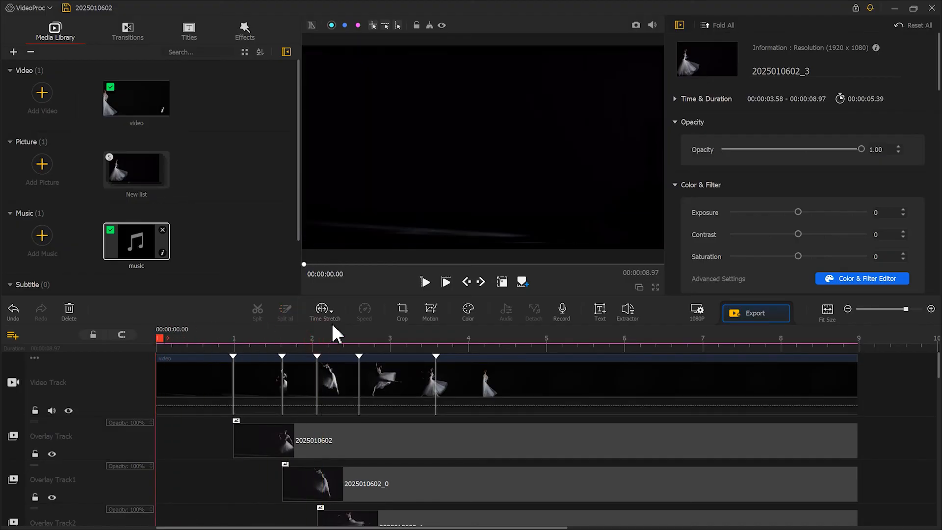
left_click(426, 284)
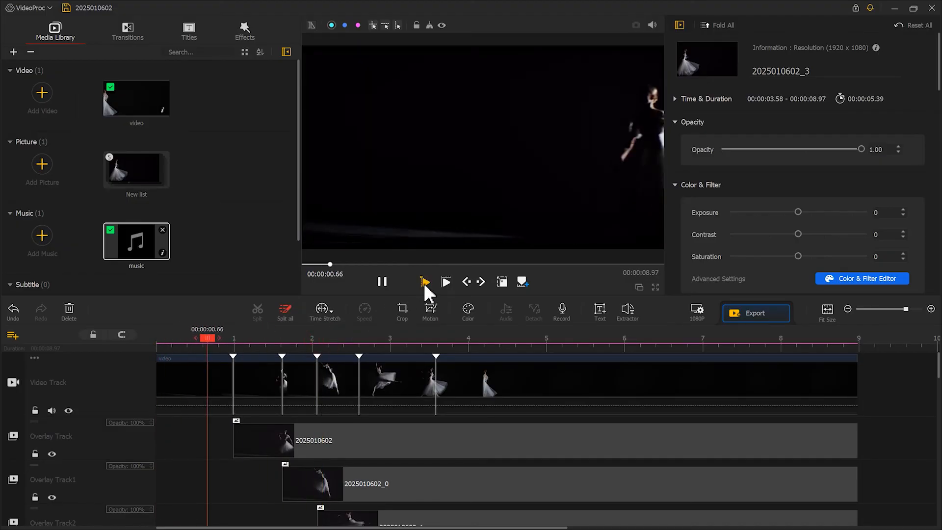